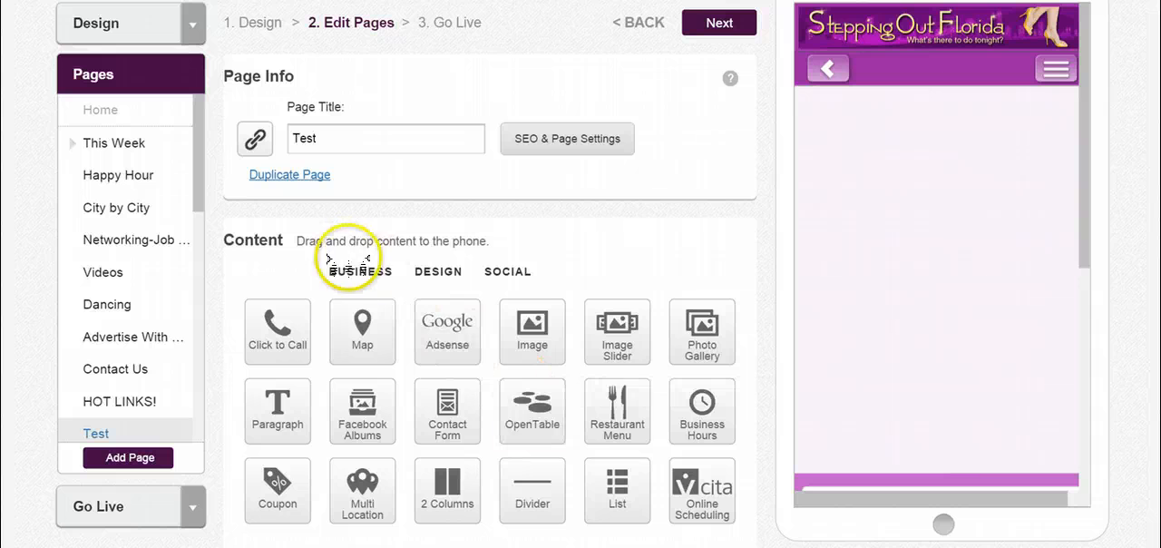
- Place an OpenTable button from the Business content on the Test page and add a second restaurant location to it
{"action": "left_click", "coordinate": [349, 272]}
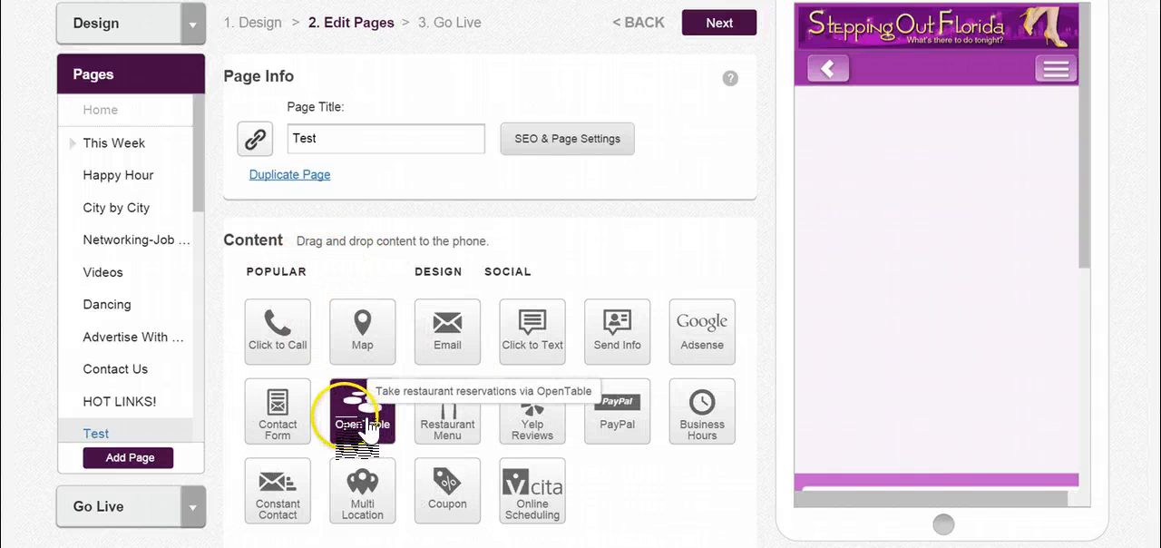
{"action": "left_click_drag", "start_coordinate": [367, 434], "coordinate": [855, 124]}
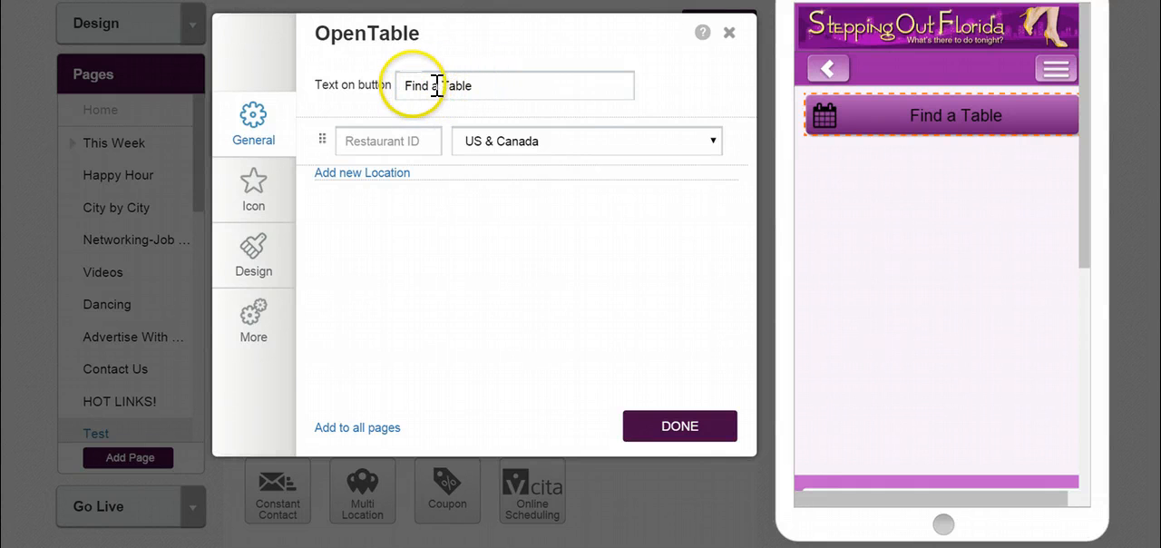
{"action": "left_click", "coordinate": [417, 145]}
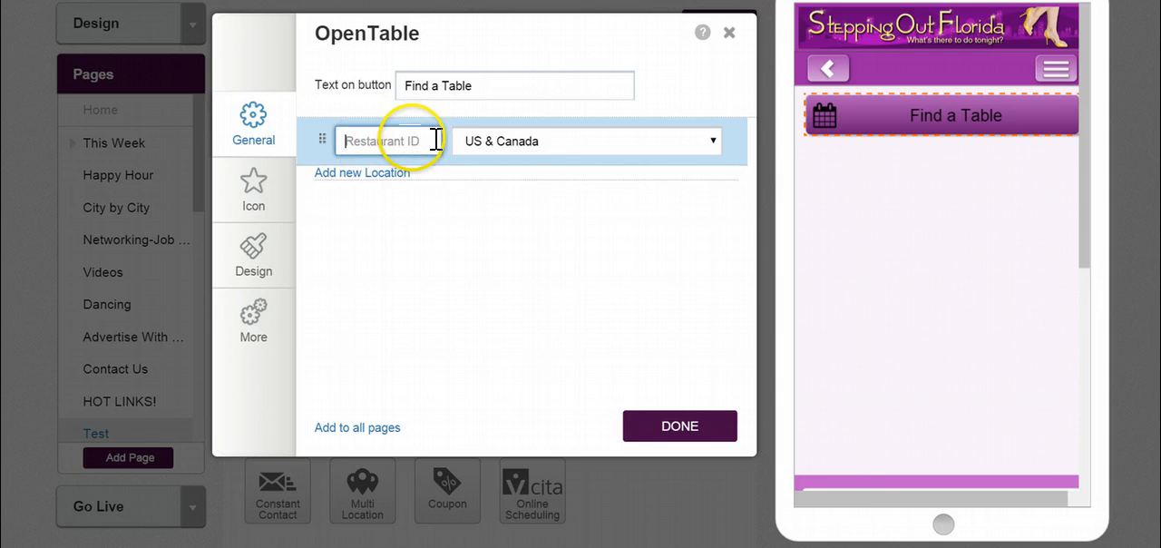
{"action": "left_click", "coordinate": [530, 140]}
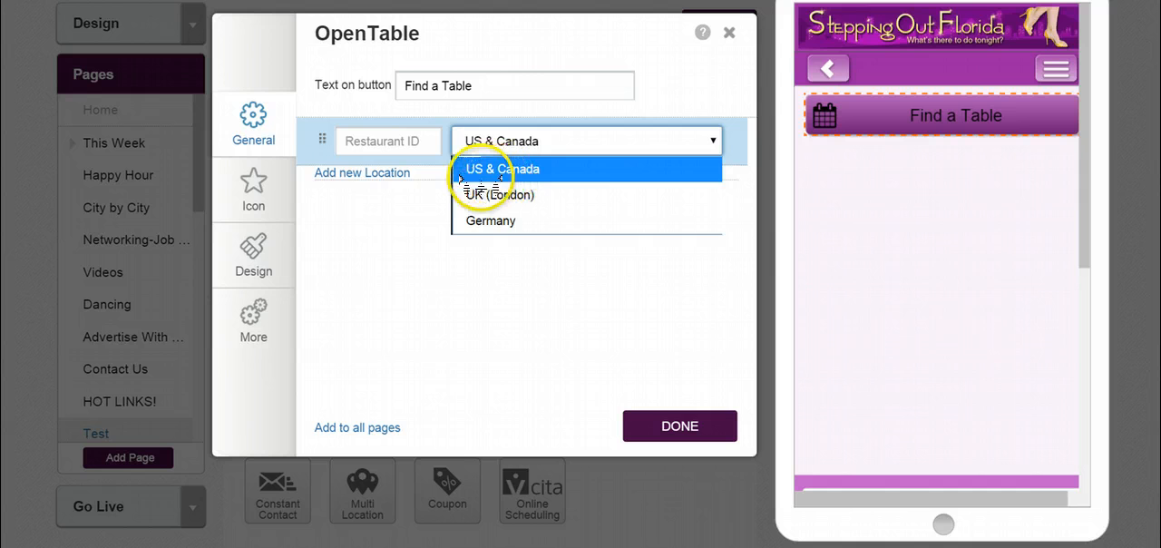
{"action": "left_click", "coordinate": [511, 287]}
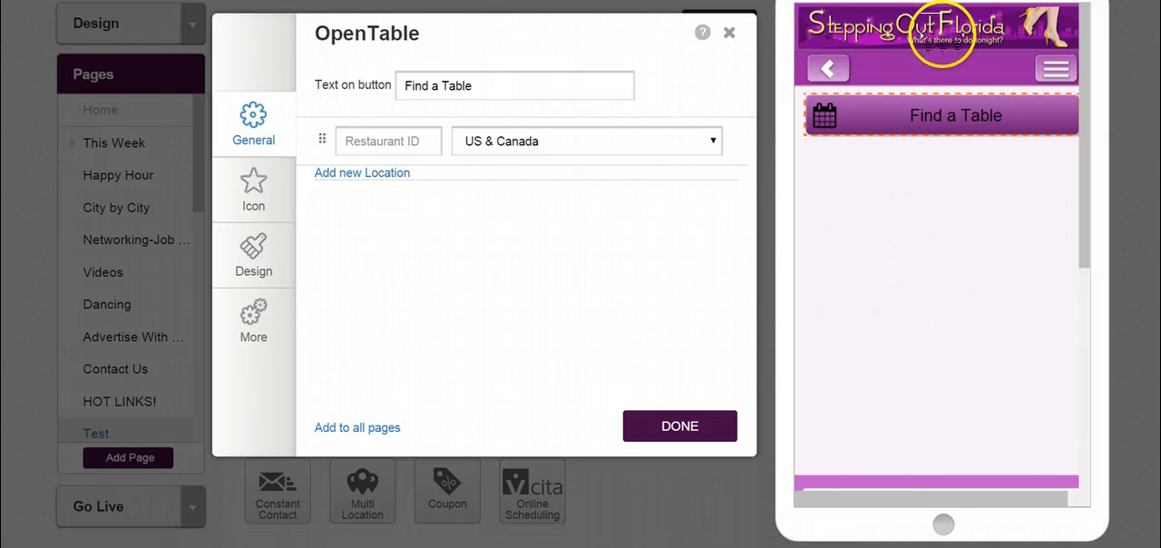
{"action": "left_click", "coordinate": [385, 174]}
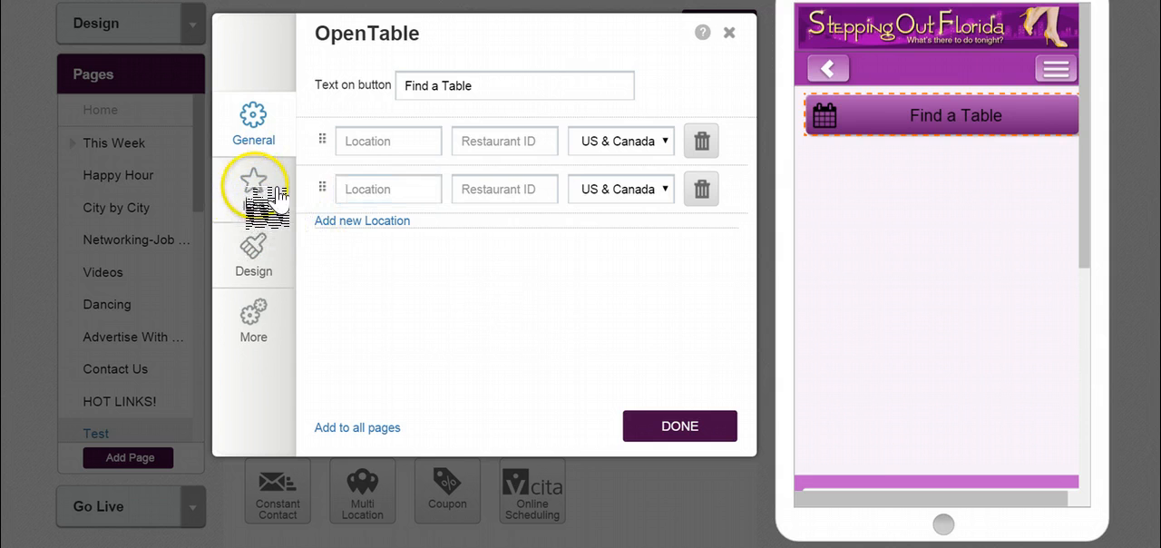
- Review the OpenTable button's icon options, including the gallery, custom icon colours, uploaded images and import by URL
{"action": "left_click", "coordinate": [264, 205]}
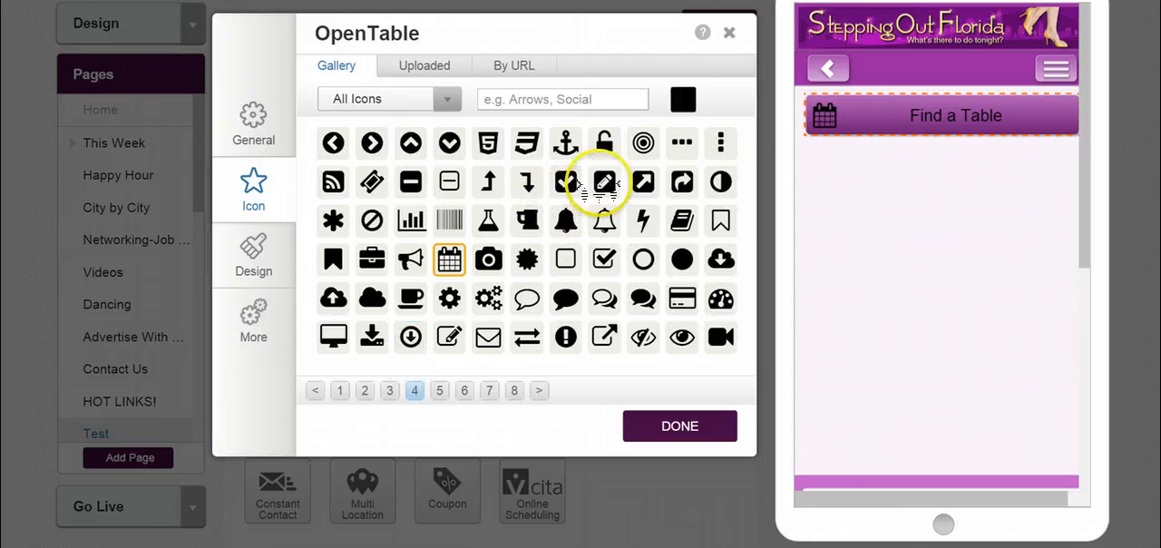
{"action": "left_click", "coordinate": [686, 99]}
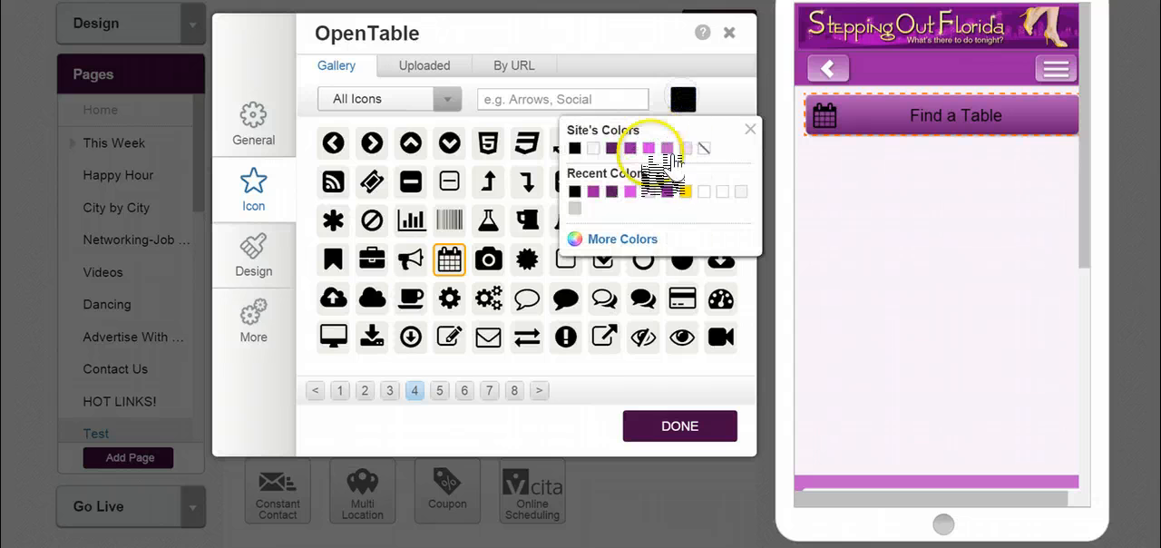
{"action": "left_click", "coordinate": [624, 239]}
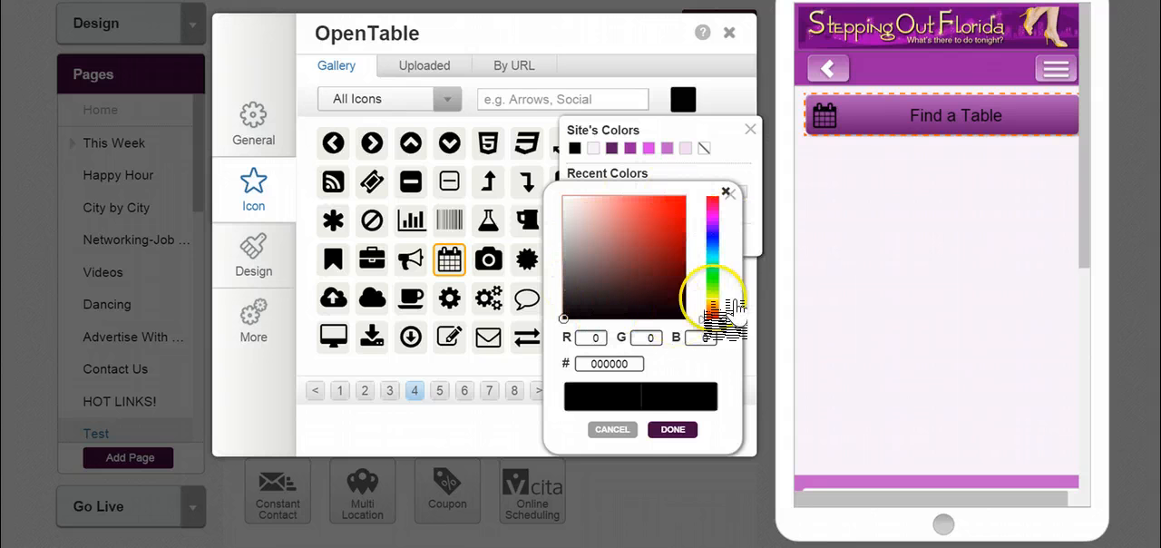
{"action": "left_click", "coordinate": [626, 430]}
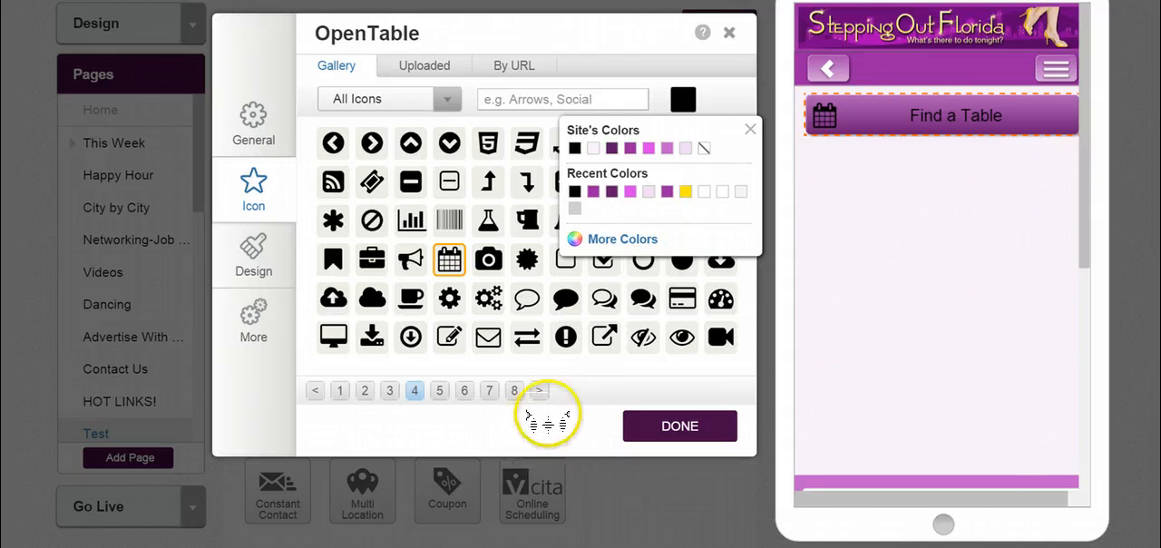
{"action": "left_click", "coordinate": [549, 432]}
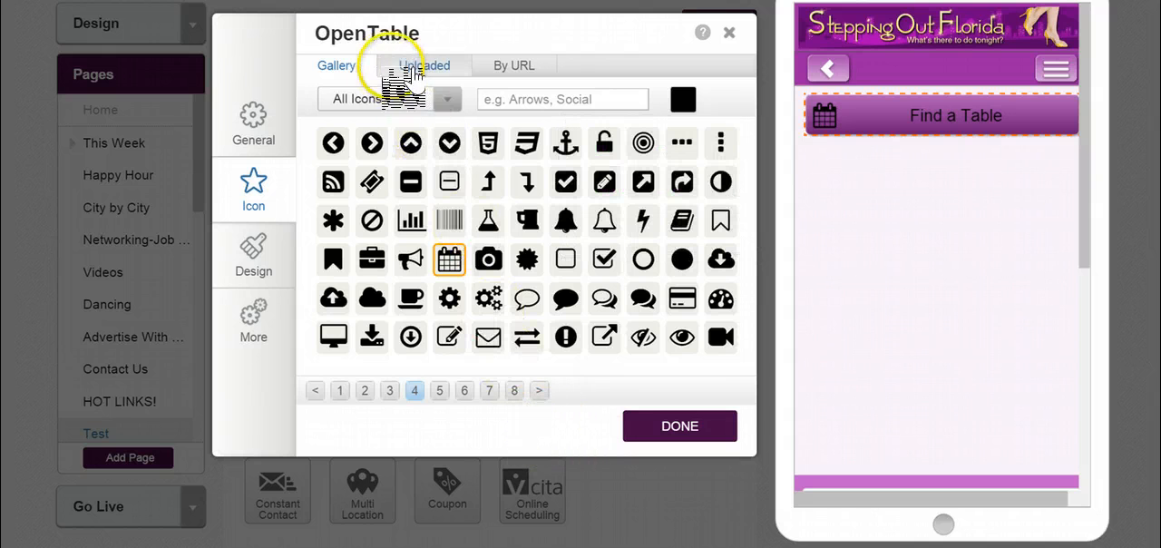
{"action": "left_click", "coordinate": [446, 75]}
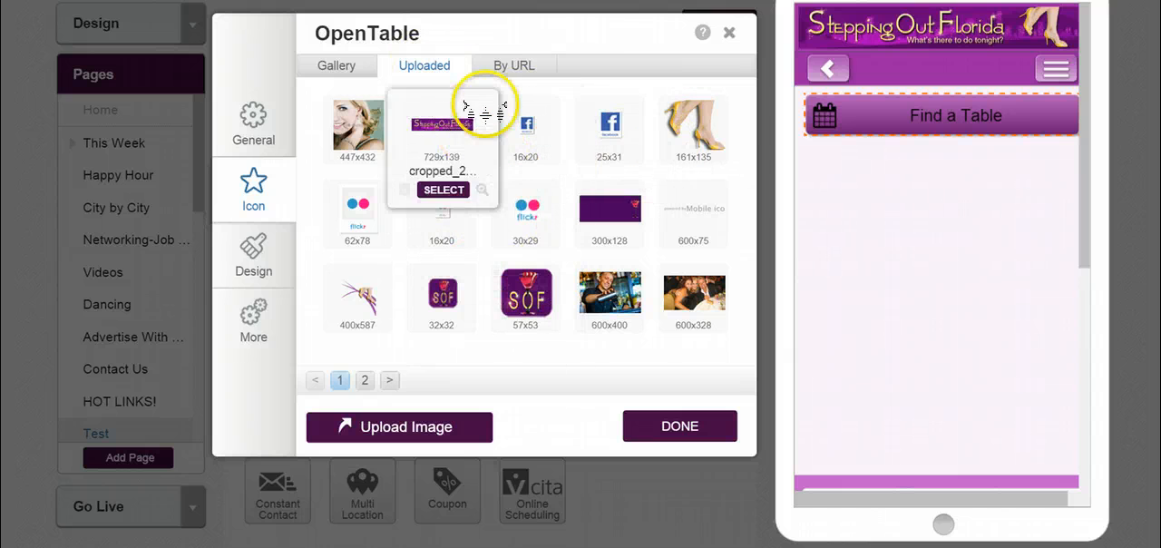
{"action": "left_click", "coordinate": [517, 65]}
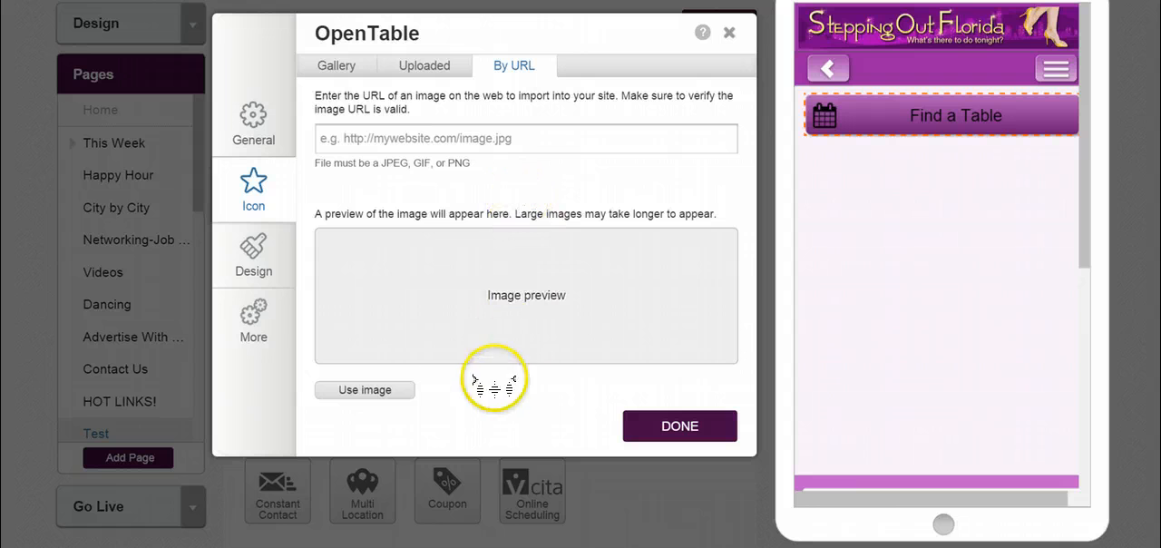
- Try a lighter purple site colour as the Find a Table button's background and switch back to the darker purple
{"action": "left_click", "coordinate": [250, 252]}
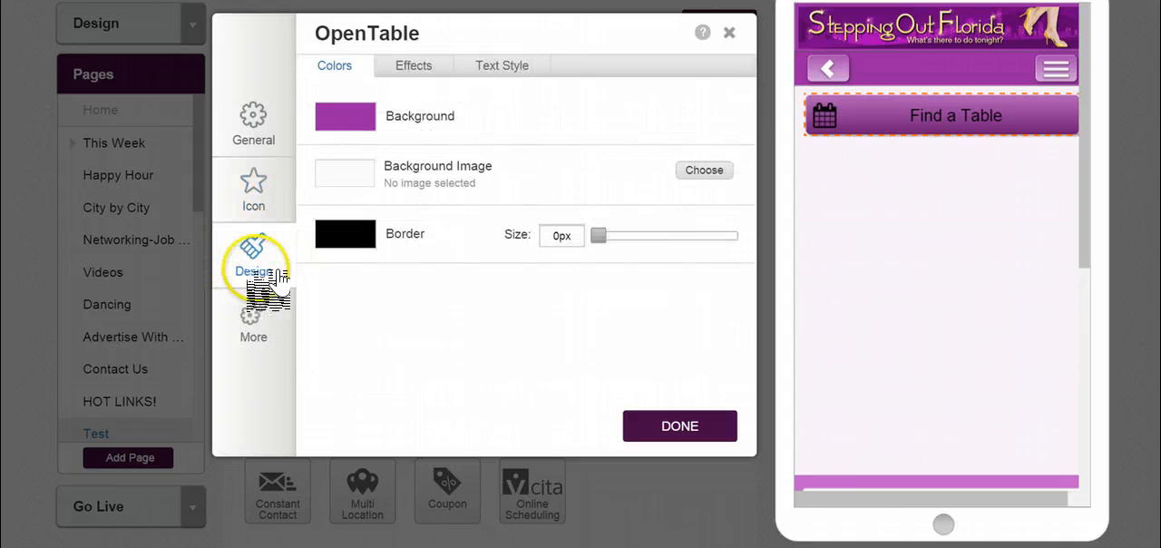
{"action": "left_click", "coordinate": [337, 119]}
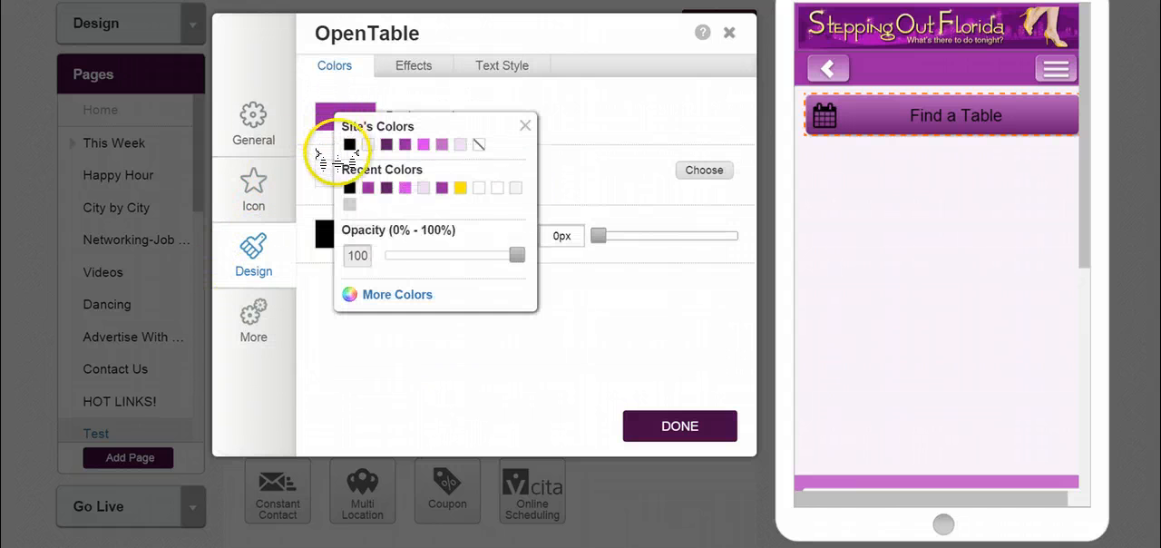
{"action": "left_click", "coordinate": [442, 144]}
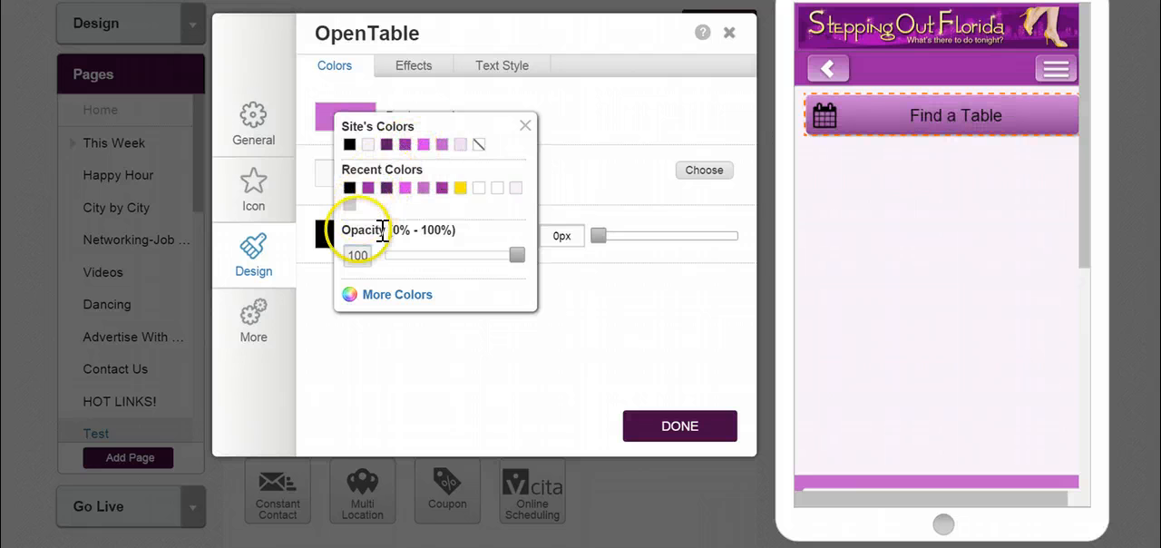
{"action": "left_click", "coordinate": [412, 349]}
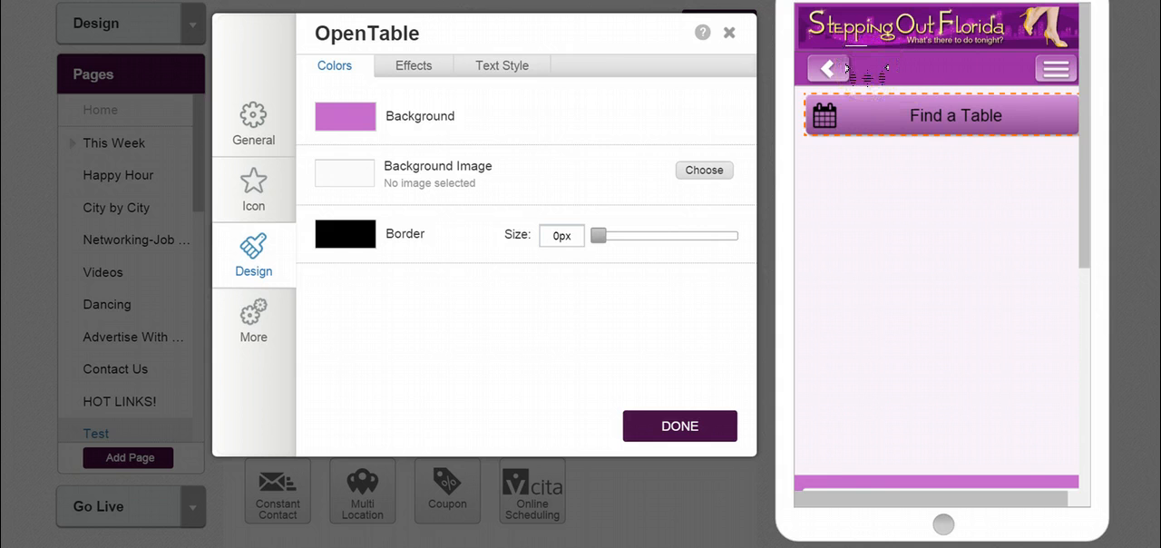
{"action": "left_click", "coordinate": [349, 113]}
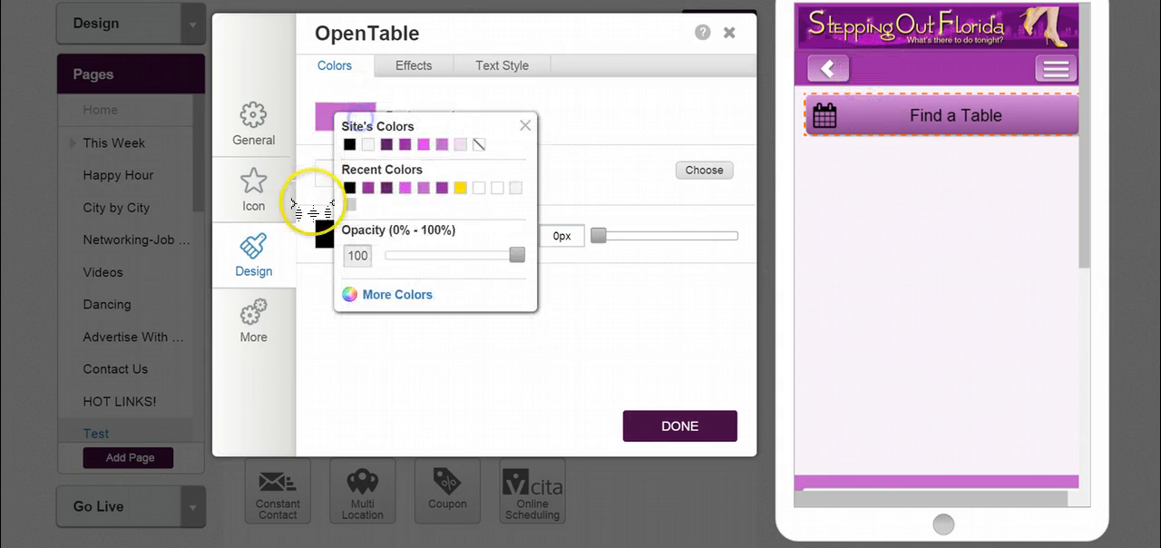
{"action": "left_click", "coordinate": [439, 187]}
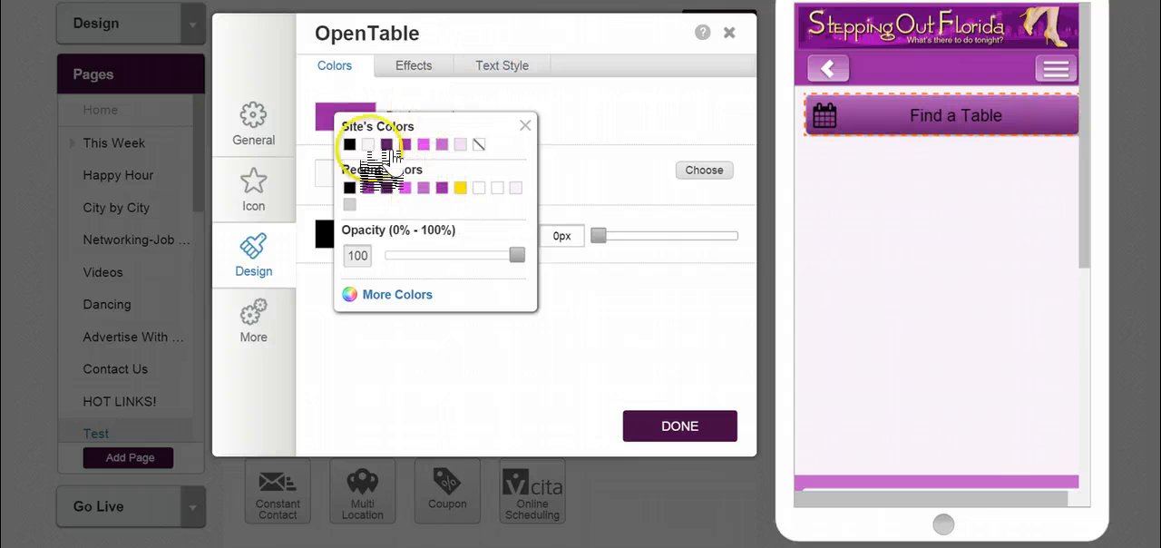
- Set the colour of the button's calendar icon to white from the recent colours
{"action": "left_click", "coordinate": [278, 195]}
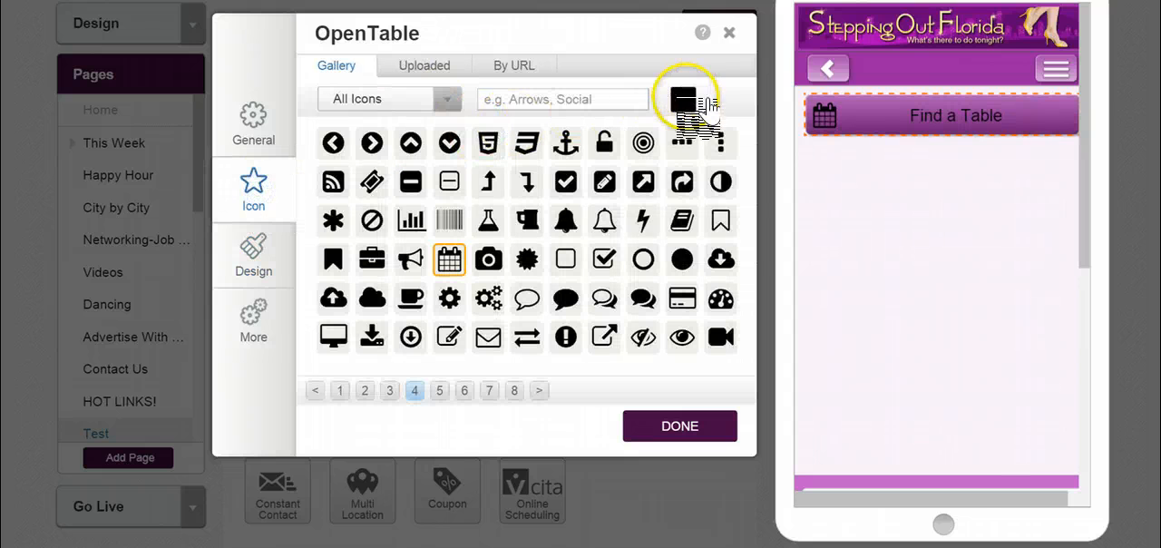
{"action": "left_click", "coordinate": [684, 98]}
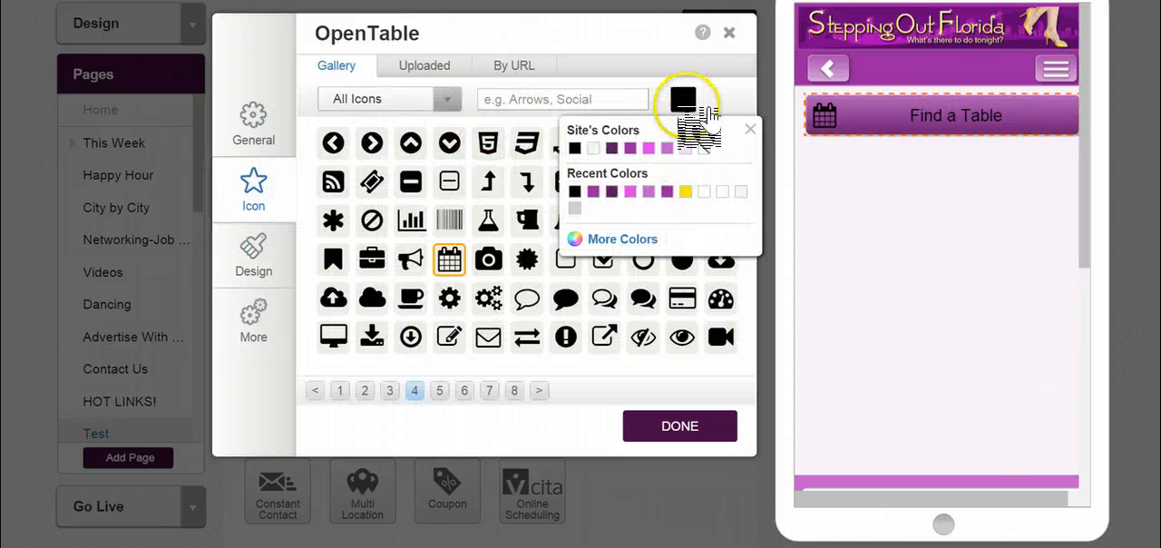
{"action": "left_click", "coordinate": [722, 191]}
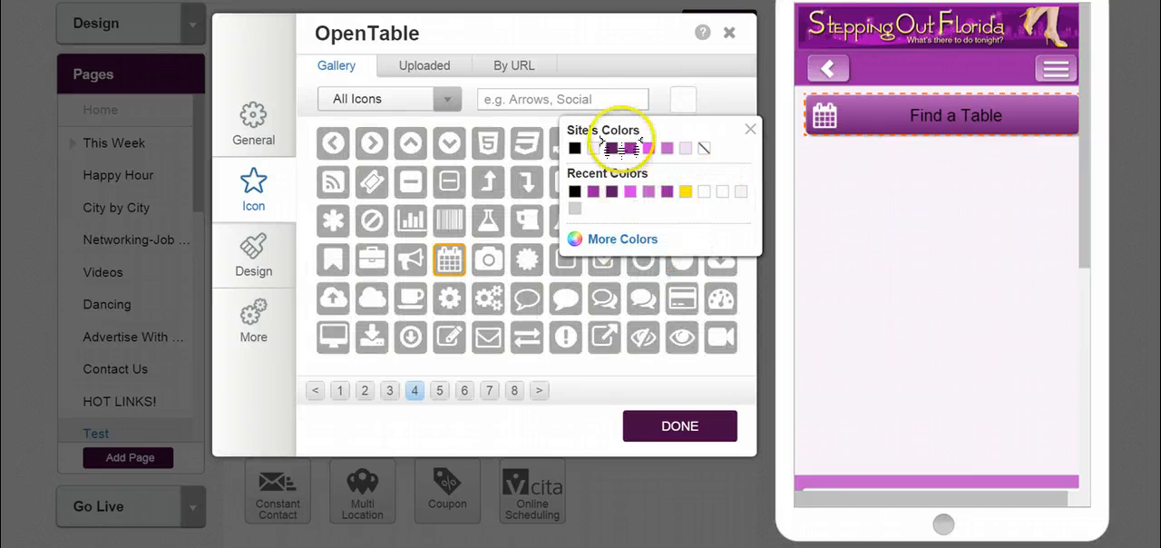
- Set the Find a Table button's text colour to the off-white site colour
{"action": "left_click", "coordinate": [252, 247]}
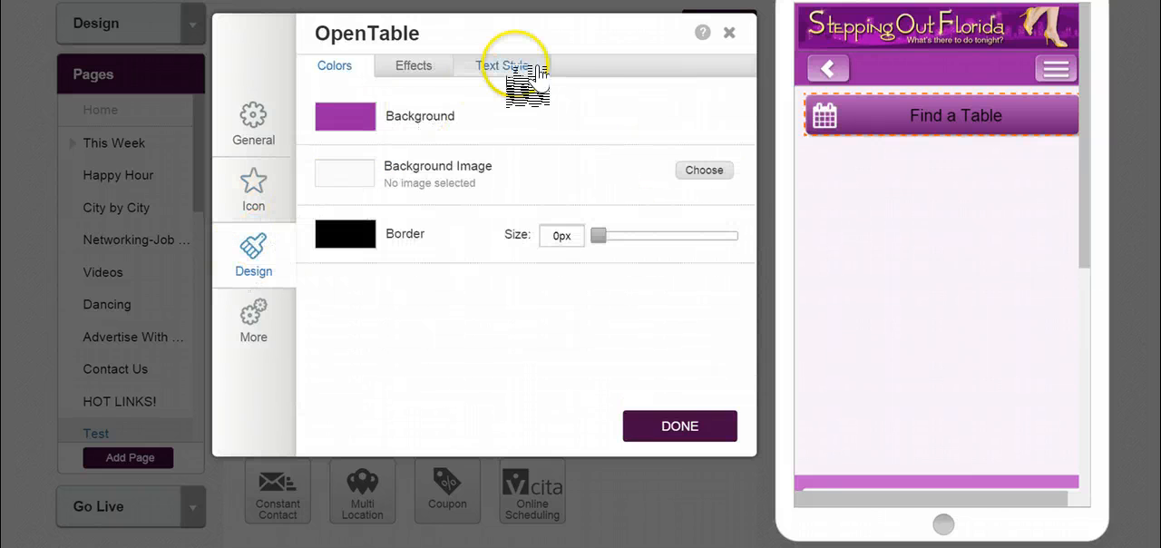
{"action": "left_click", "coordinate": [506, 69]}
{"action": "left_click", "coordinate": [671, 223]}
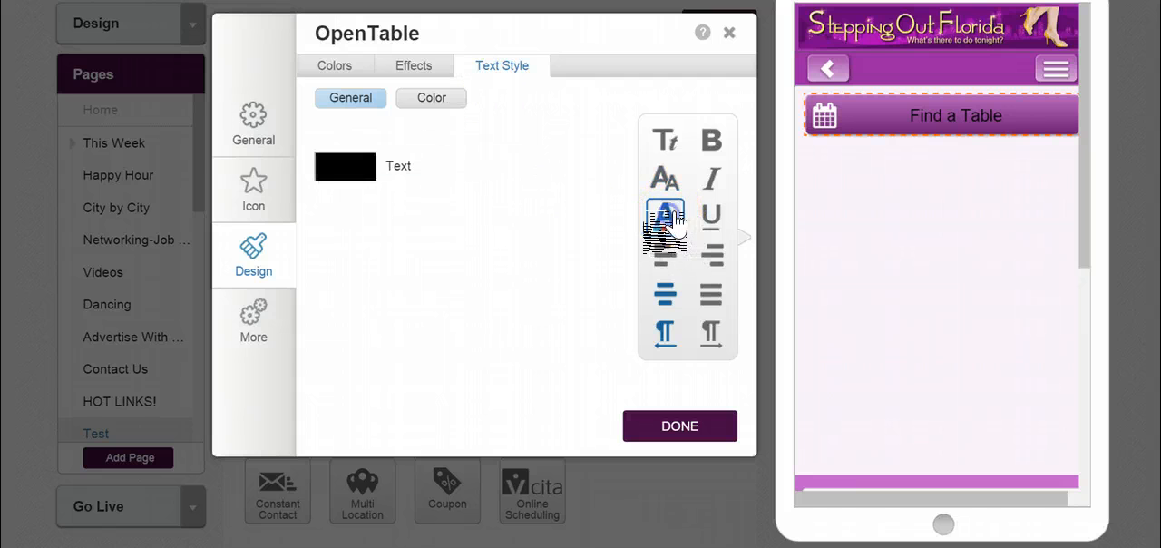
{"action": "left_click", "coordinate": [367, 169]}
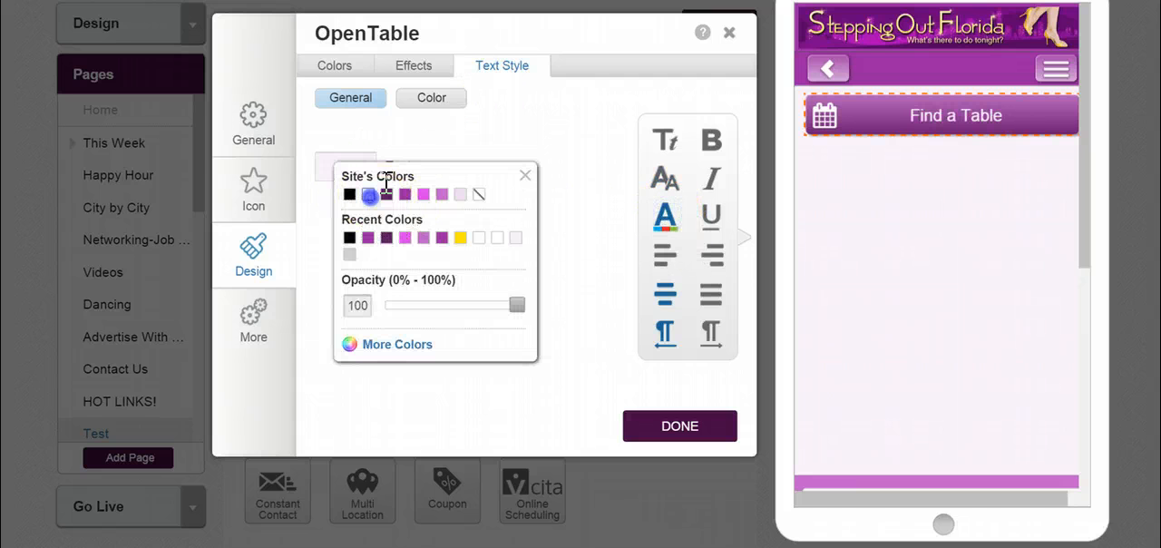
{"action": "left_click", "coordinate": [544, 385]}
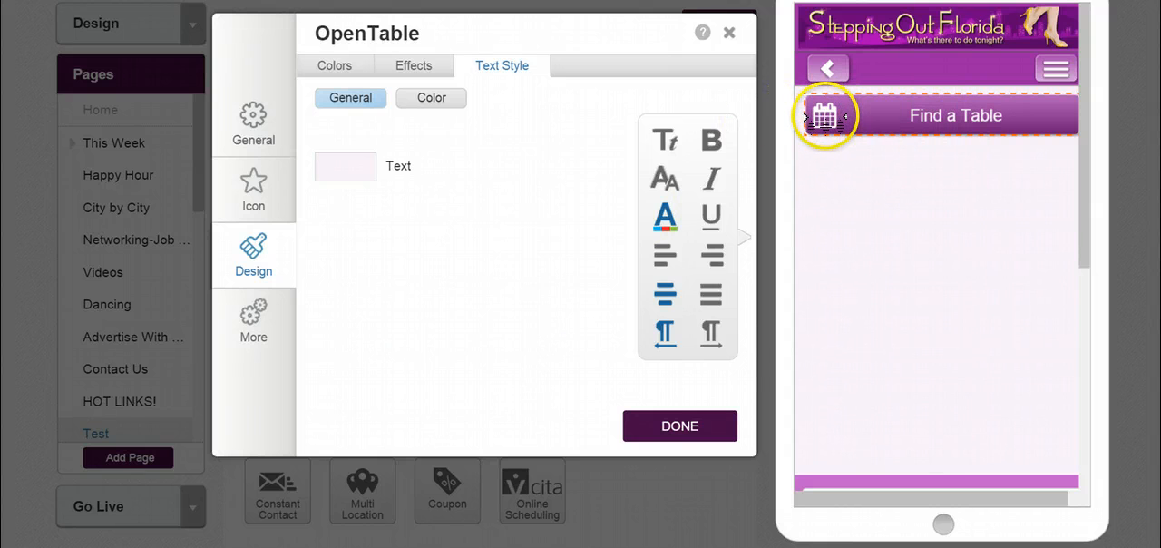
- Examine the OpenTable button's spacing, width, alignment and custom CSS settings
{"action": "left_click", "coordinate": [257, 325]}
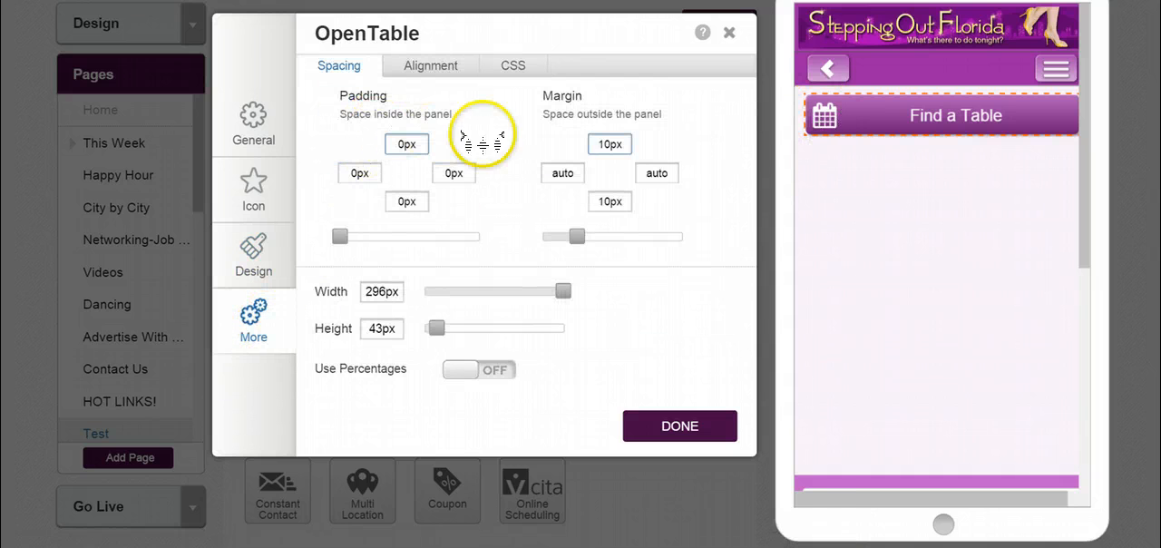
{"action": "left_click_drag", "start_coordinate": [562, 292], "coordinate": [587, 305]}
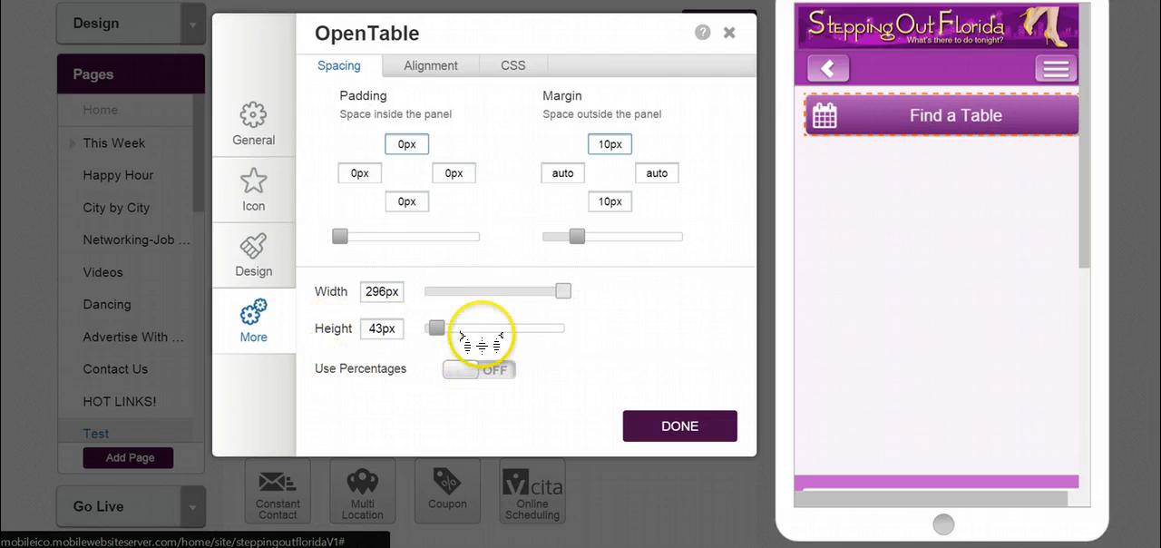
{"action": "left_click", "coordinate": [440, 67]}
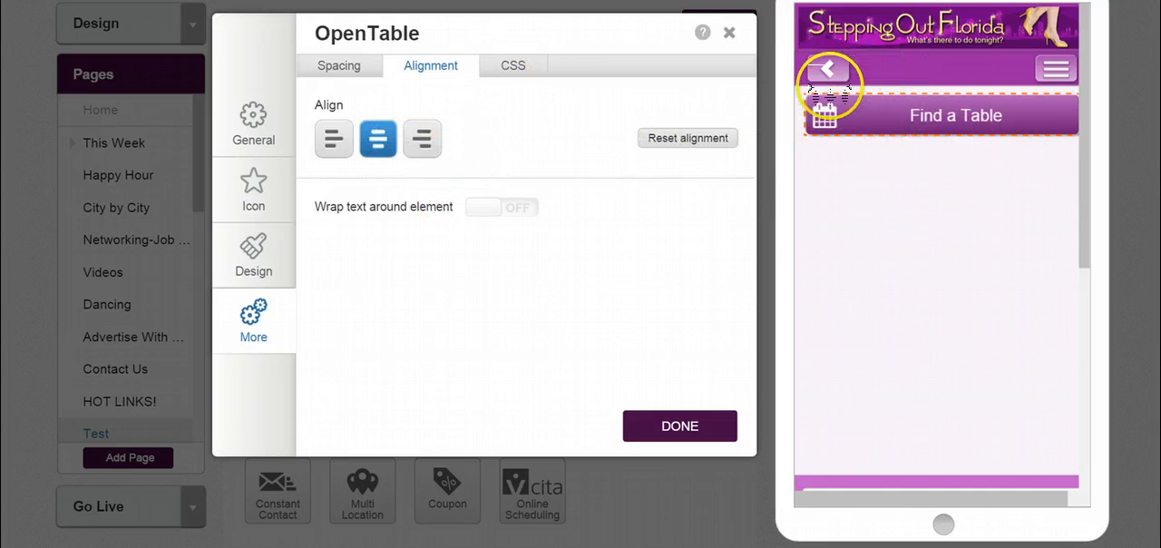
{"action": "left_click", "coordinate": [513, 65]}
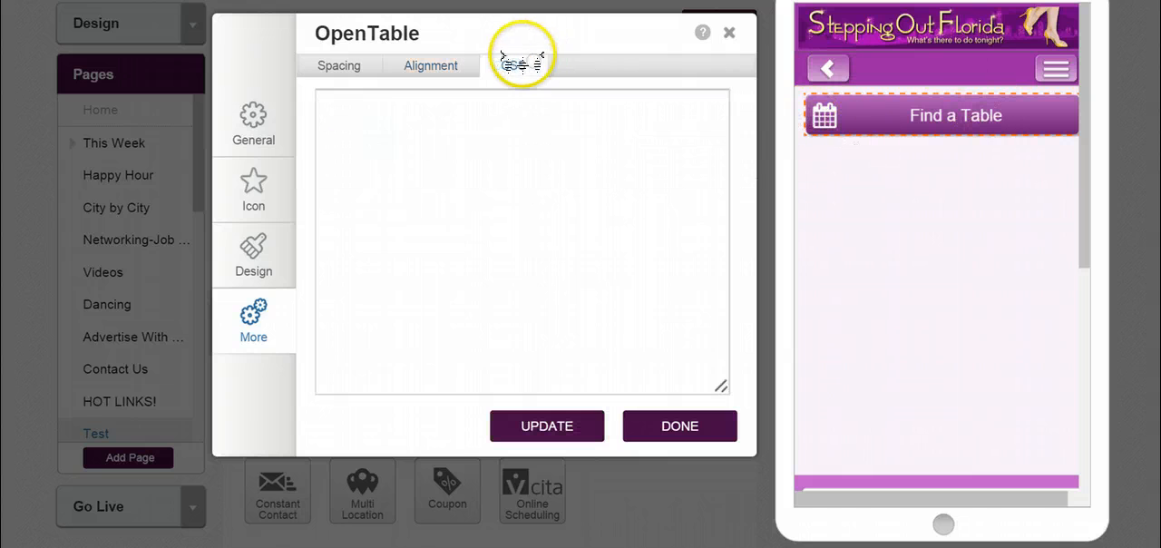
- Return to the OpenTable general settings, try to finish without a restaurant ID, and close the settings dialog
{"action": "left_click", "coordinate": [236, 154]}
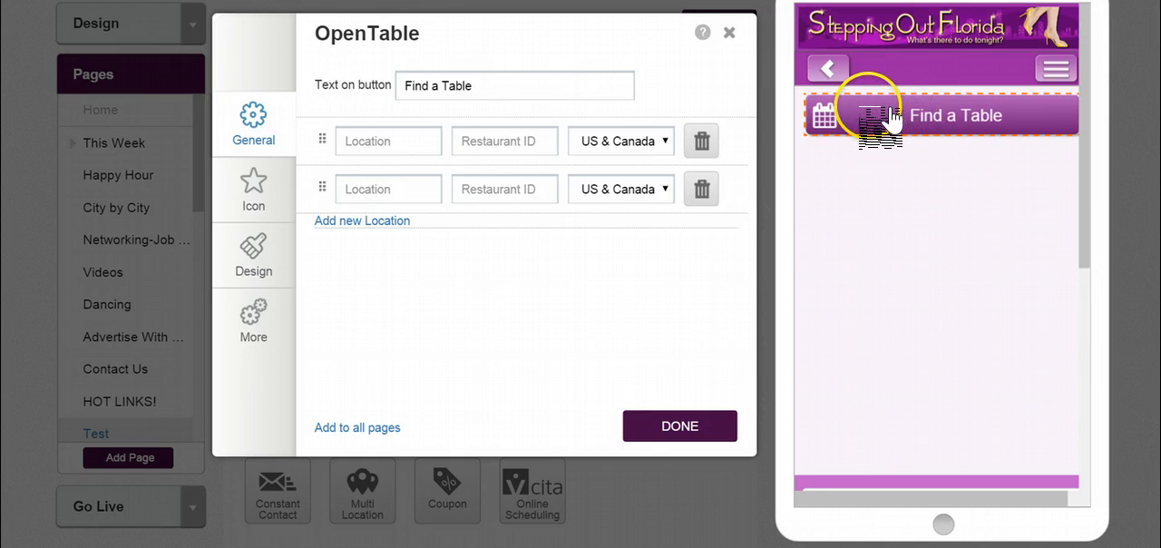
{"action": "left_click", "coordinate": [682, 428]}
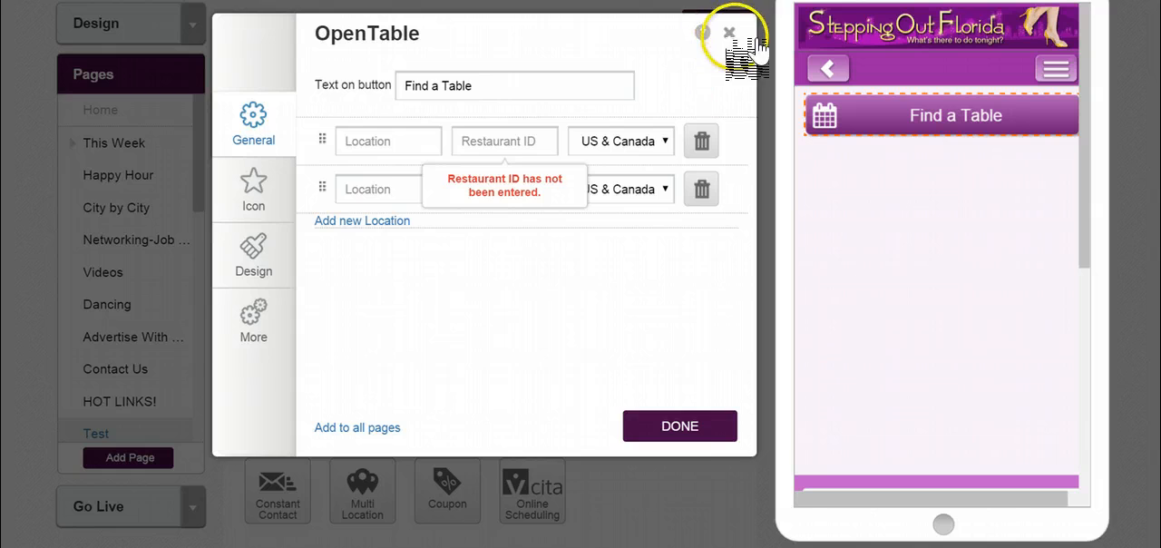
{"action": "left_click", "coordinate": [728, 32]}
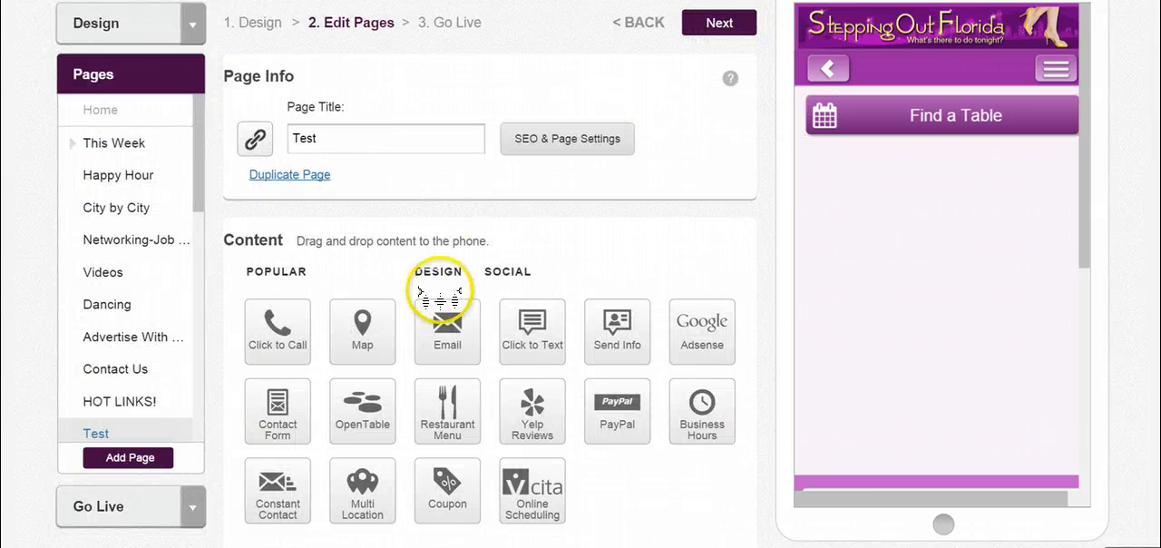